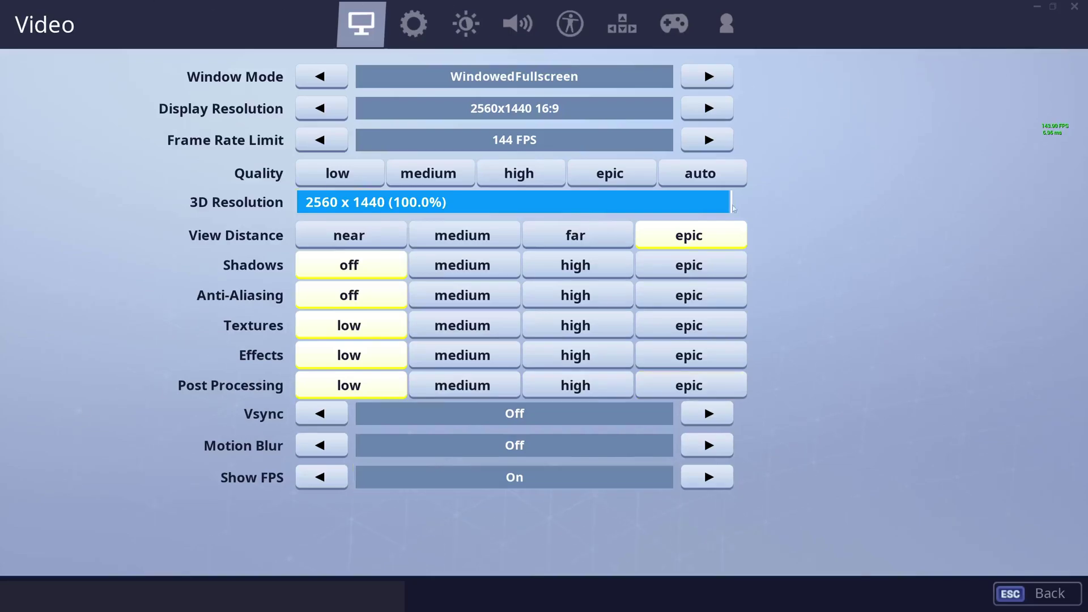
Browse the Game and Accessibility pages, then return to Video settings
left_click(414, 24)
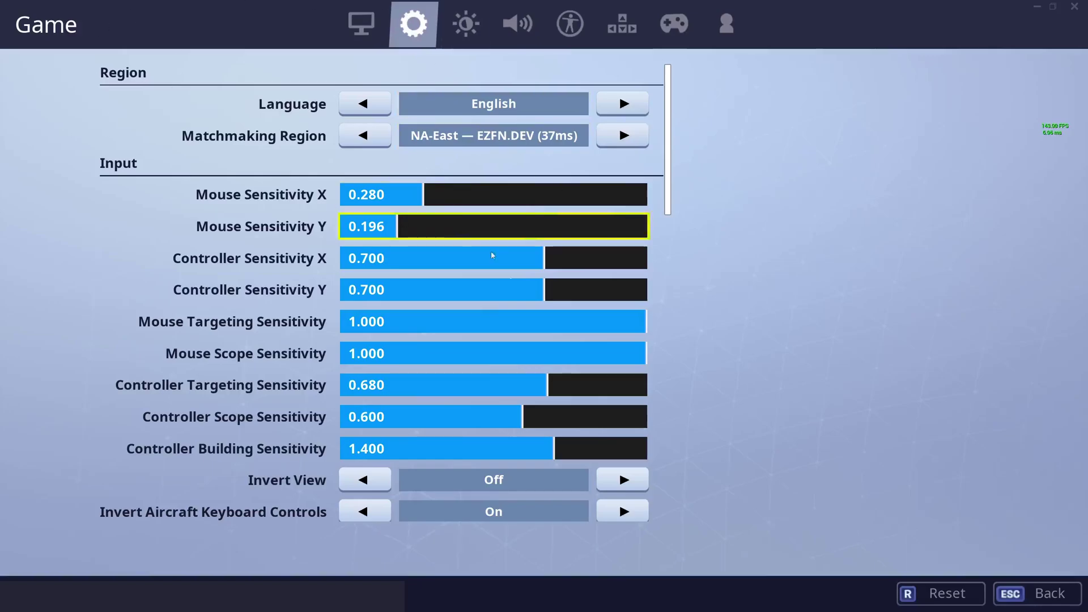
scroll(365, 312, "down", 5)
scroll(366, 313, "down", 5)
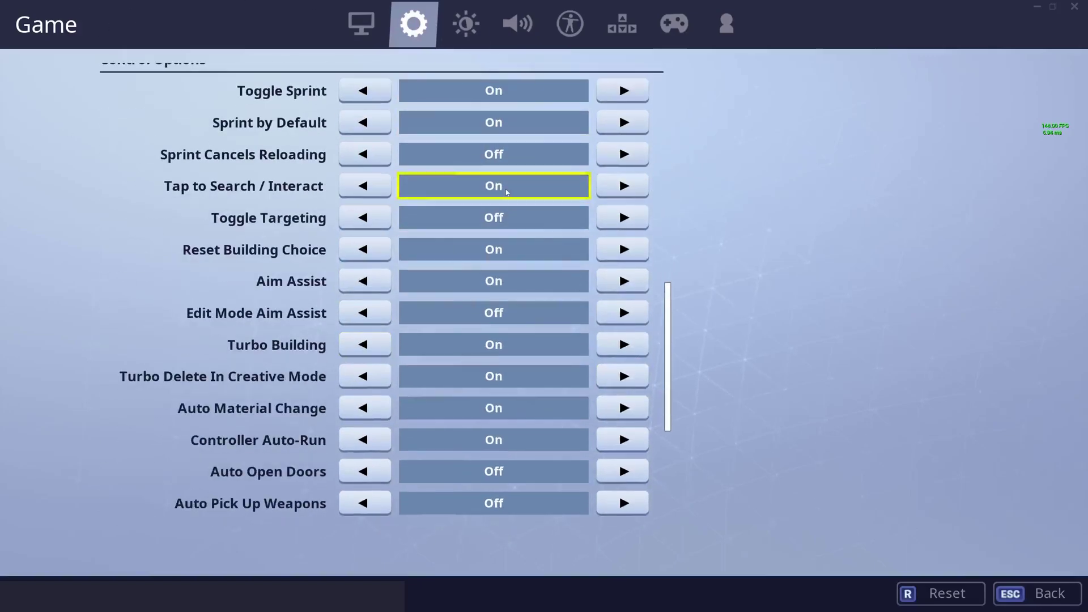
left_click(570, 23)
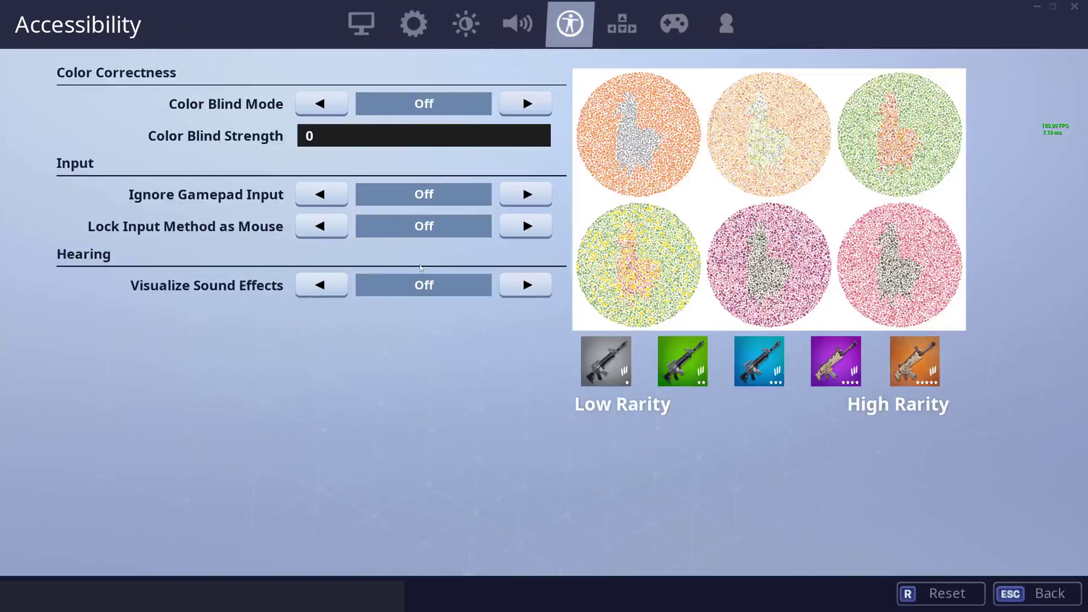
left_click(361, 24)
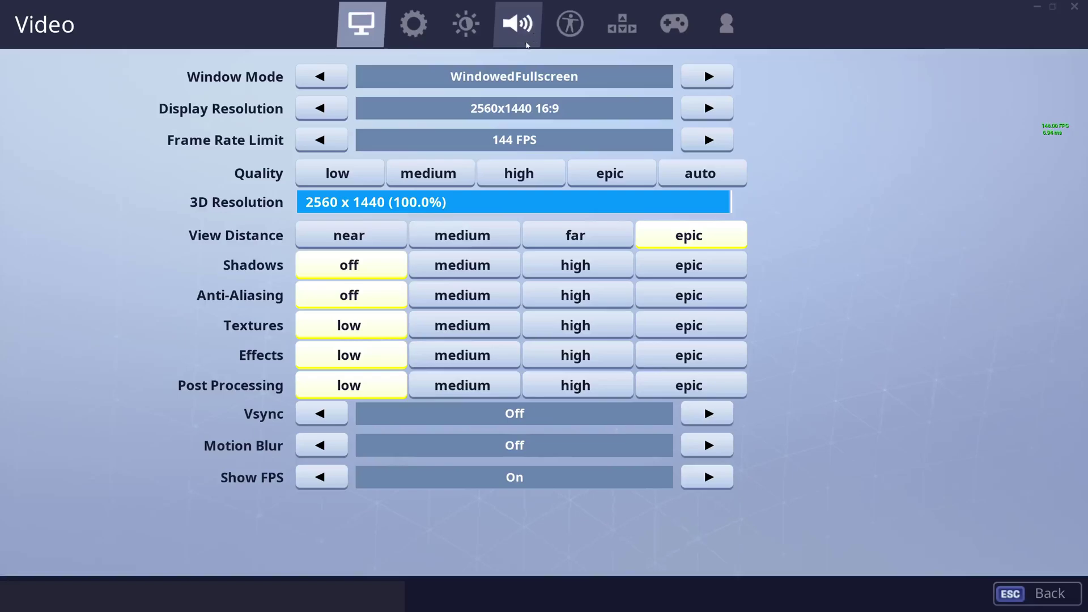
Try lowering the 3D resolution slider below 100%, then restore it to 100%
mouse_move(512, 72)
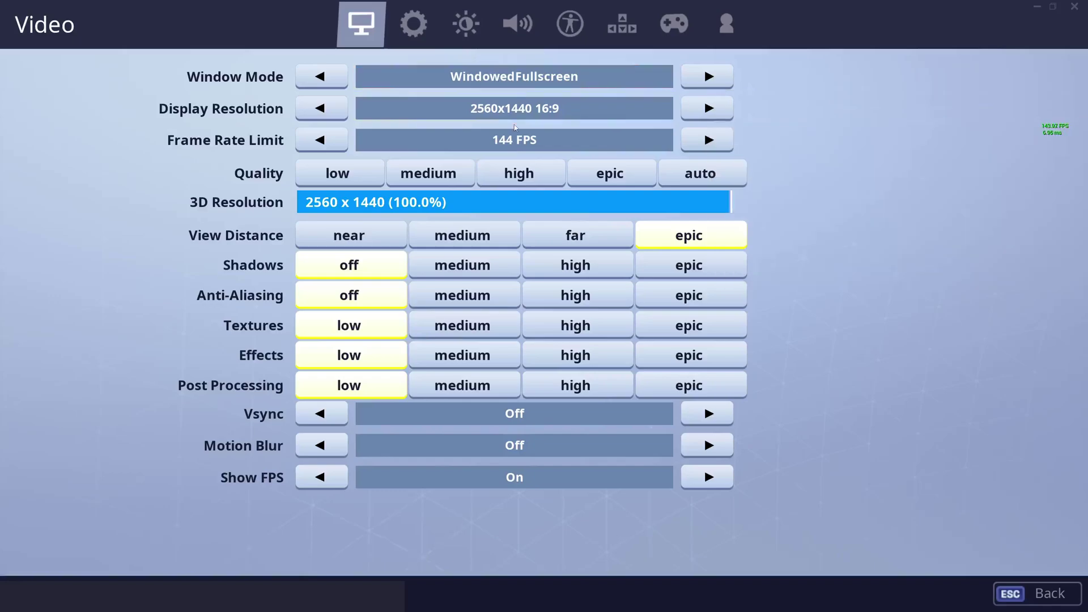
mouse_move(510, 117)
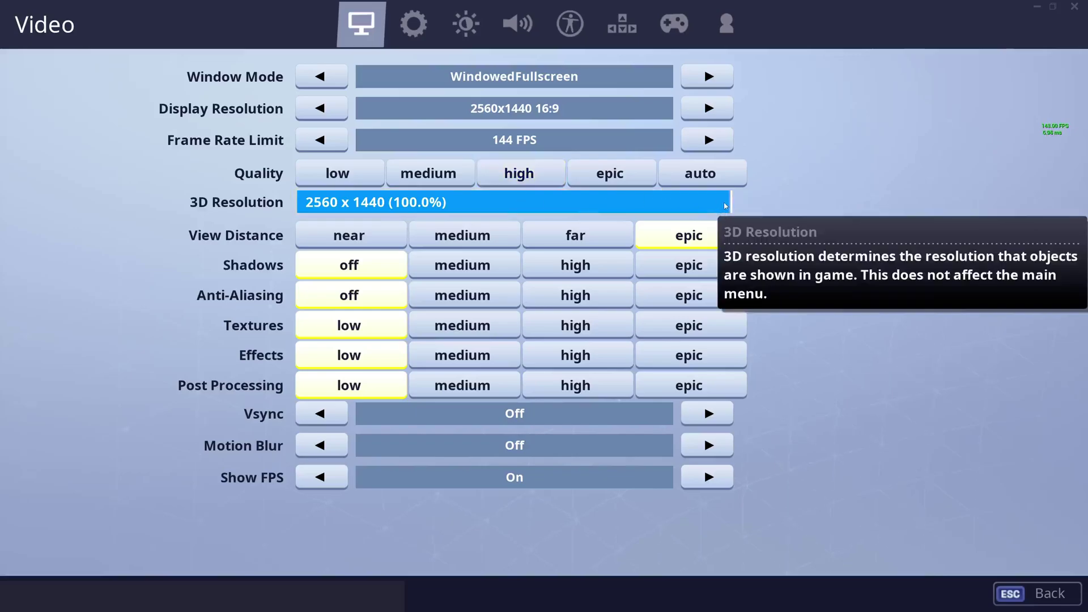
mouse_move(728, 202)
left_mouse_down()
mouse_move(681, 203)
mouse_move(736, 203)
left_mouse_up()
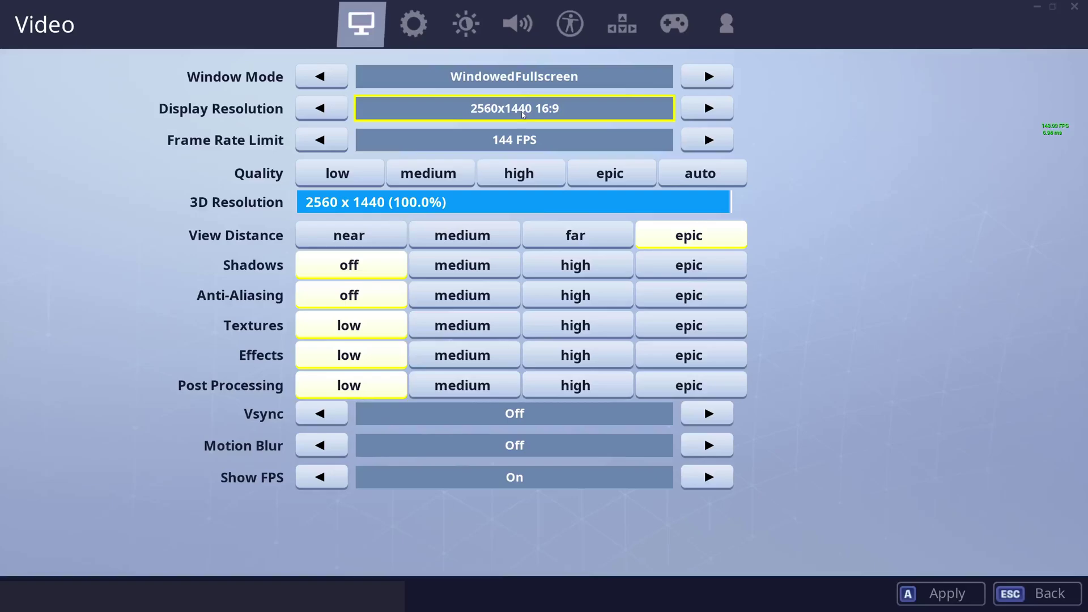
mouse_move(523, 113)
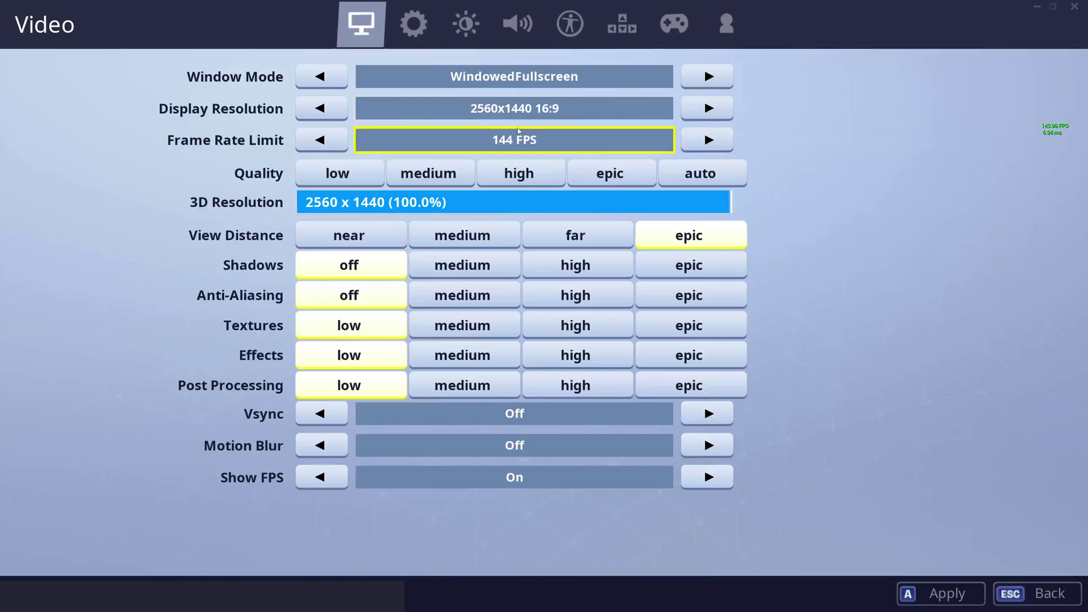
mouse_move(518, 136)
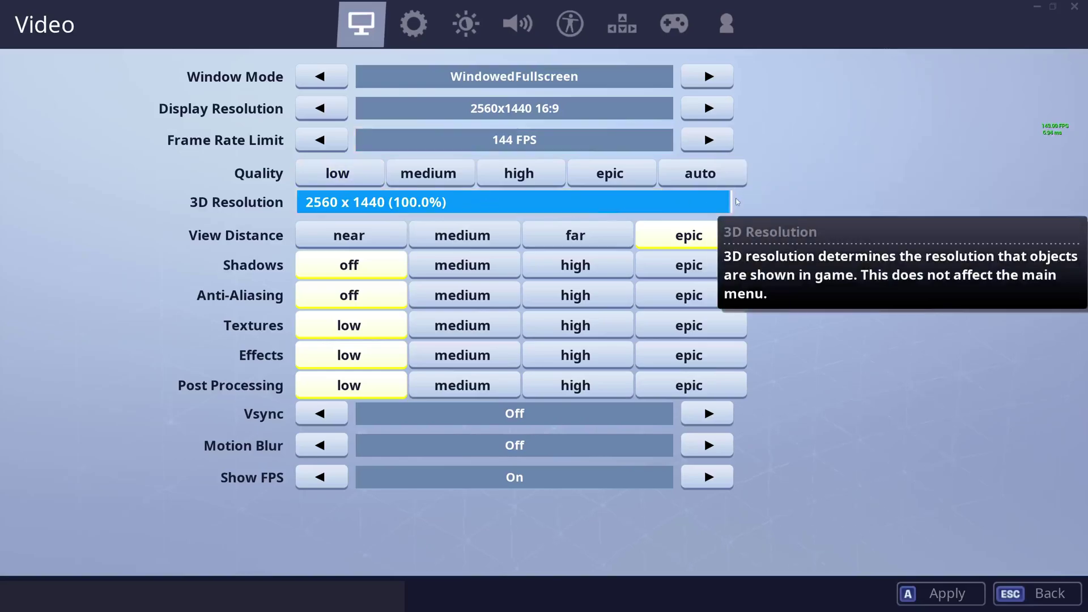
mouse_move(727, 202)
left_mouse_down()
mouse_move(670, 202)
mouse_move(734, 205)
left_mouse_up()
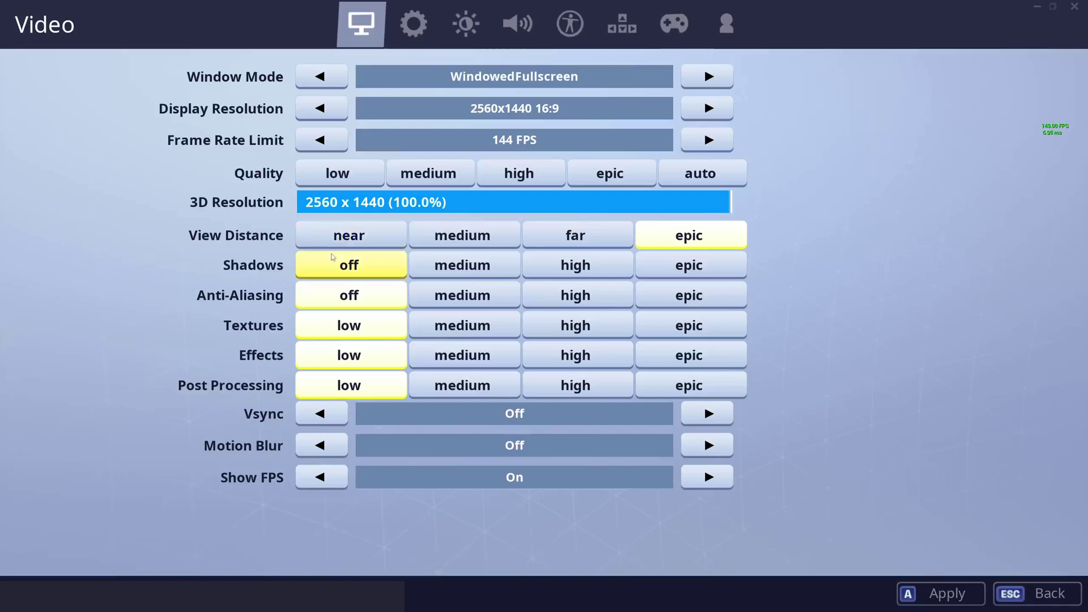
Demo Shadows at medium, then Anti-Aliasing, Textures, Effects and Post Processing at epic, and apply
mouse_move(340, 262)
left_click(466, 267)
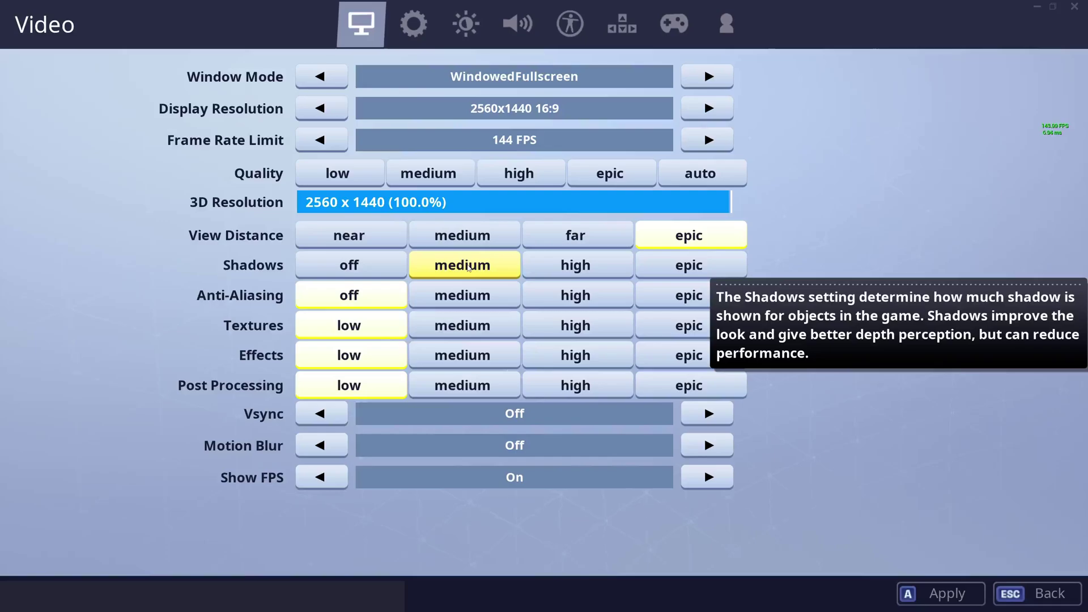
left_click(342, 267)
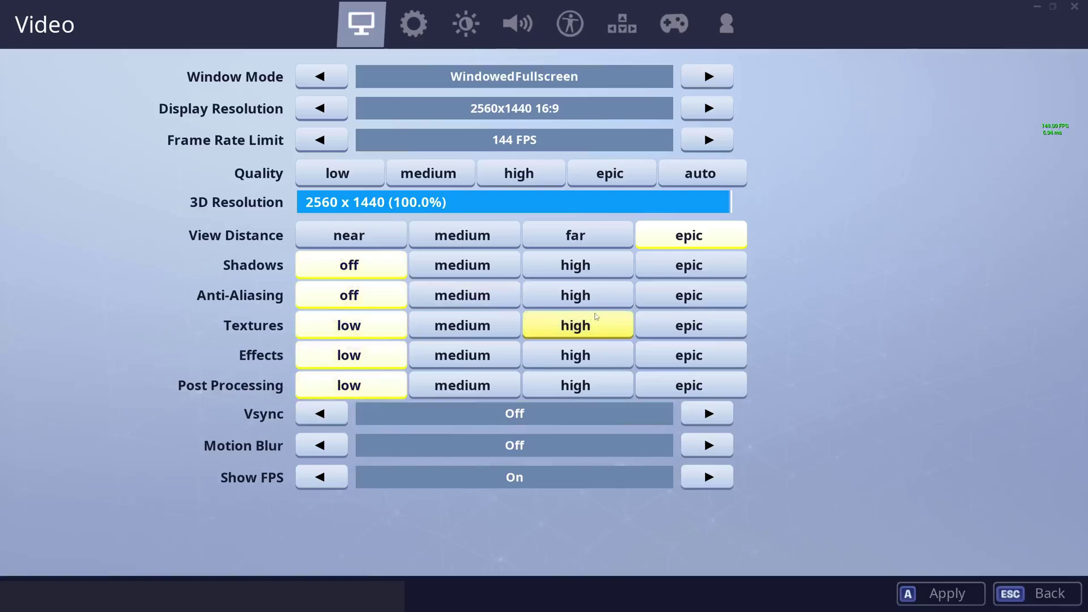
left_click(689, 296)
left_click(689, 325)
left_click(689, 356)
left_click(689, 383)
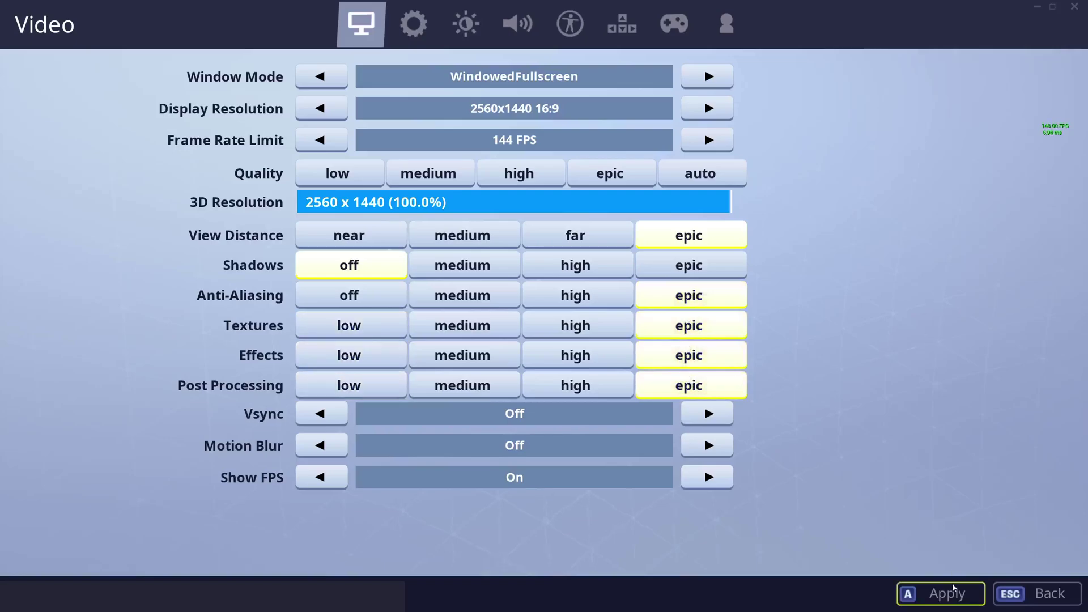
key("a")
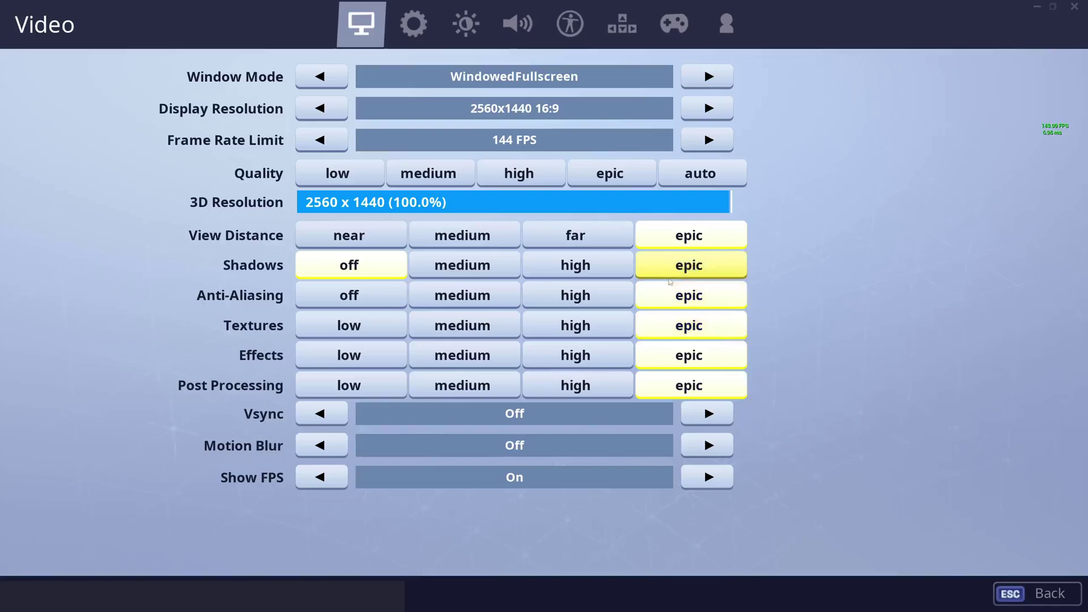
Turn Shadows and Anti-Aliasing off, drop Textures, Effects and Post Processing to low, and apply
left_click(686, 266)
left_click(349, 265)
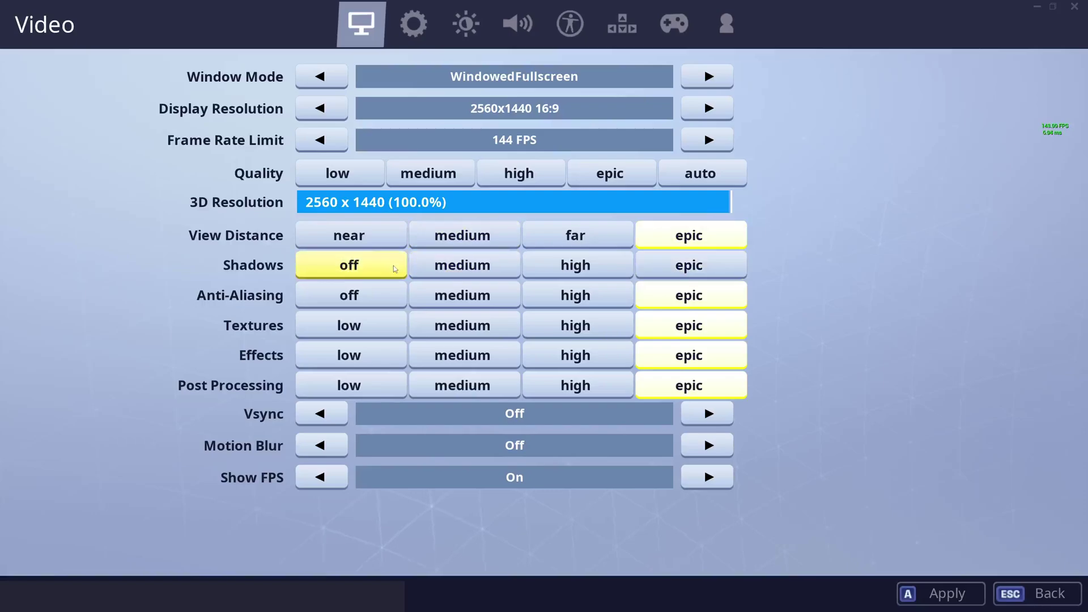
left_click(941, 593)
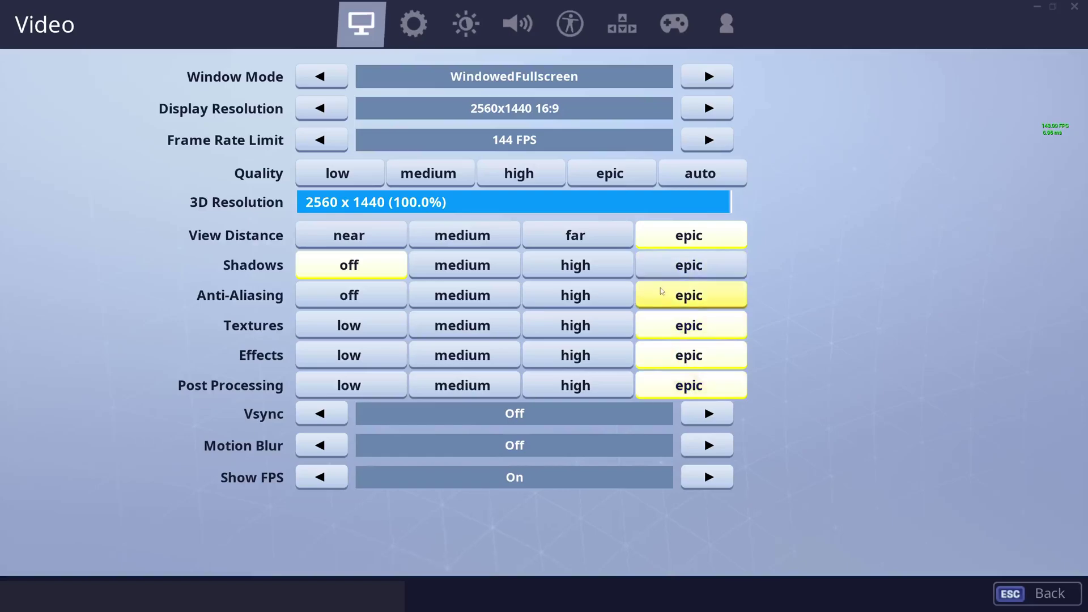
left_click(349, 296)
left_click(380, 324)
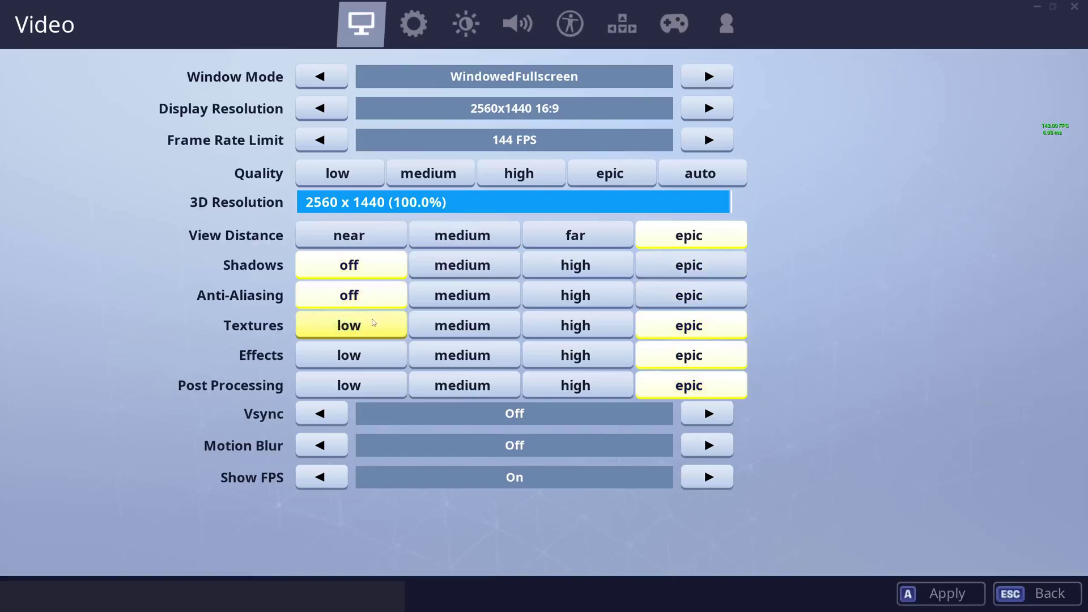
left_click(360, 362)
left_click(363, 380)
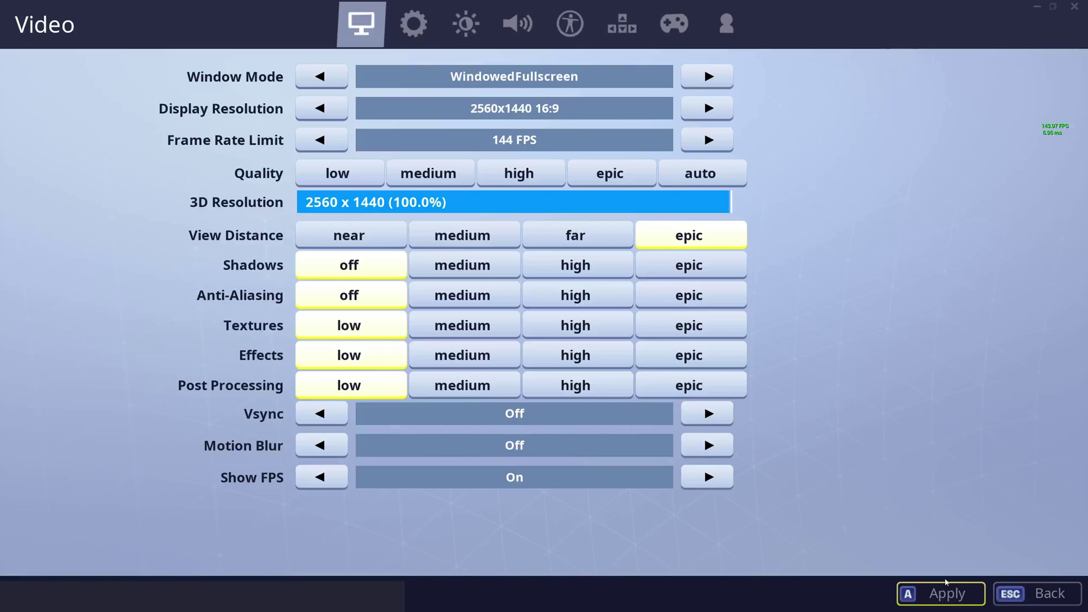
left_click(945, 584)
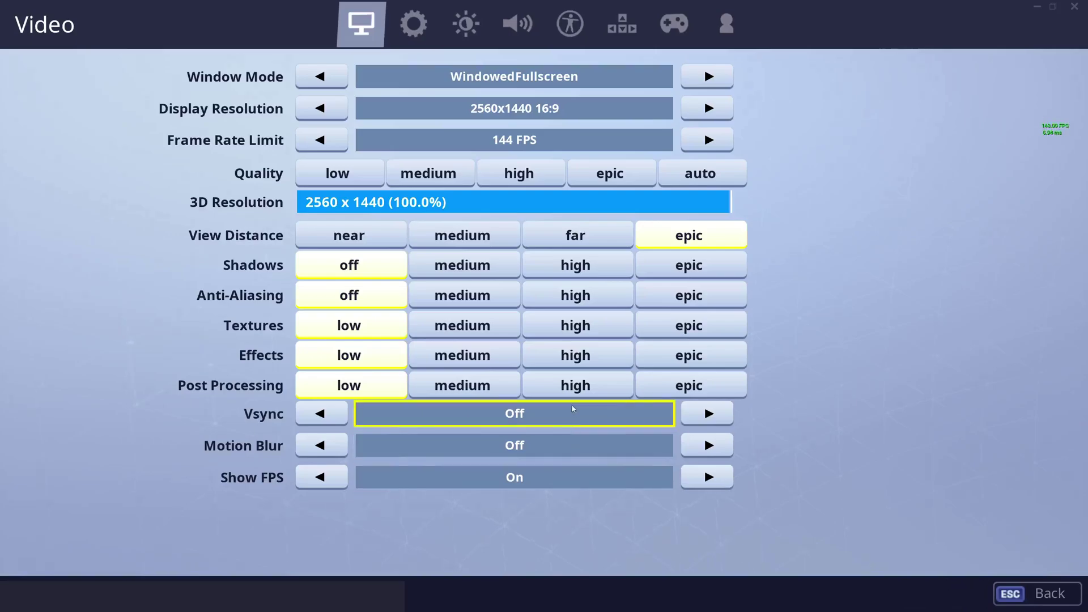
mouse_move(639, 416)
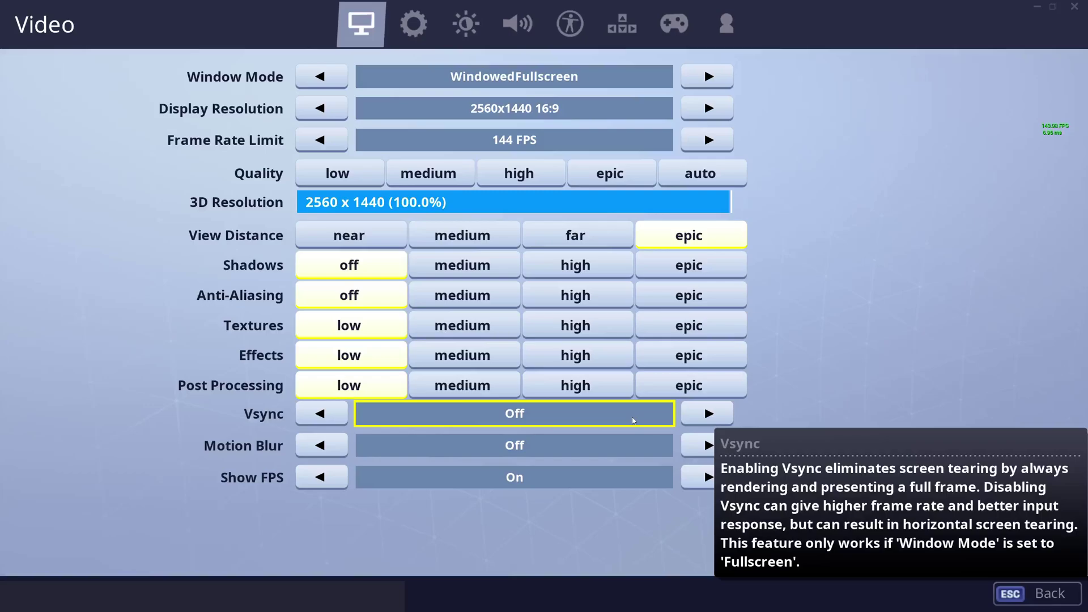
mouse_move(614, 449)
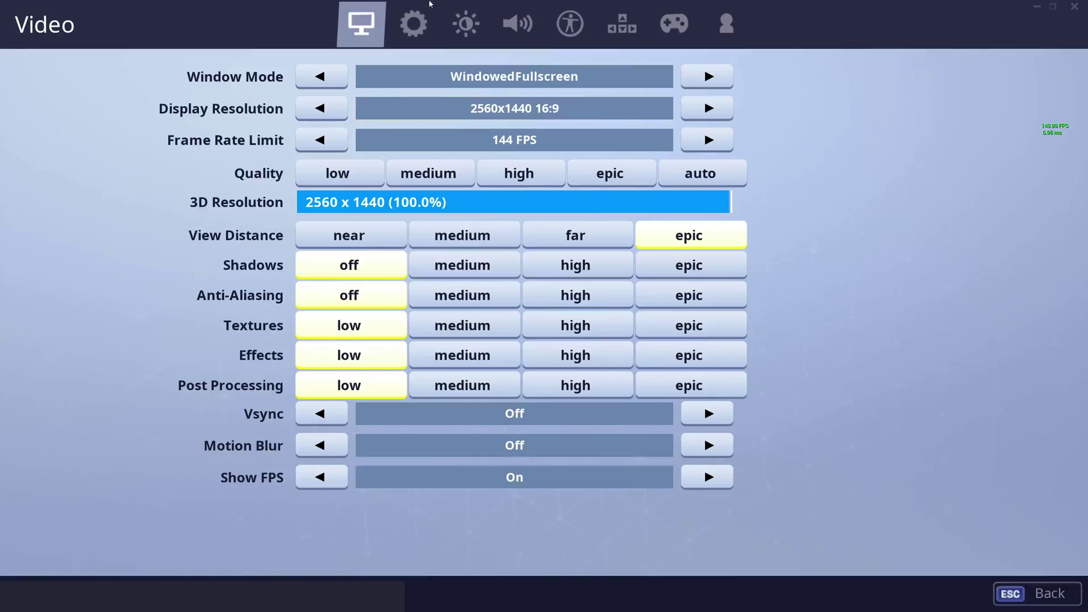
On the Game page, cycle Matchmaking Region three times to NA-East — EZFN.DEV (37ms) and apply
left_click(432, 20)
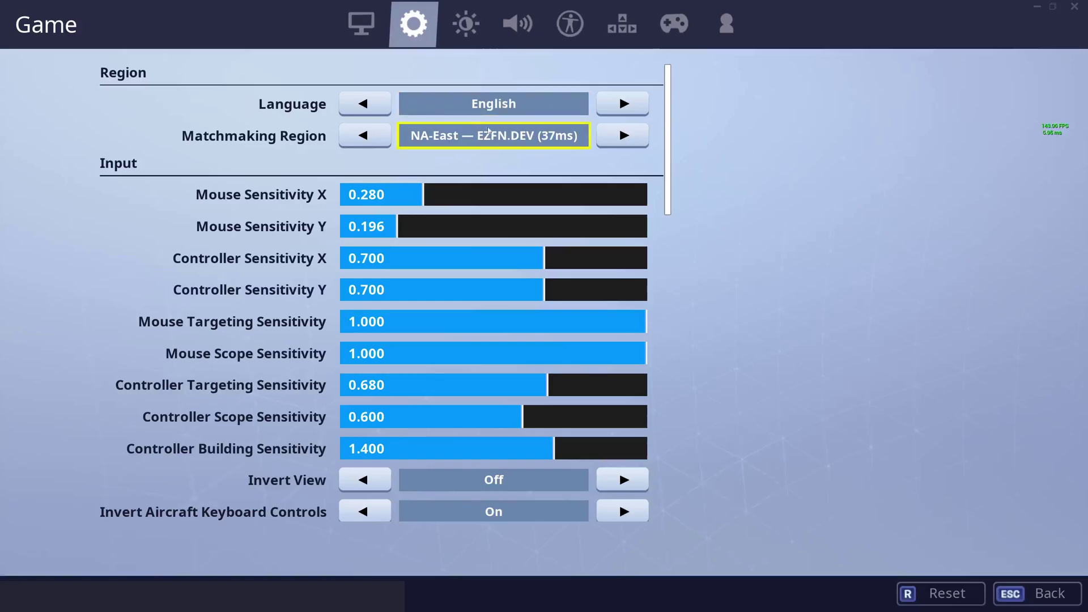
mouse_move(449, 137)
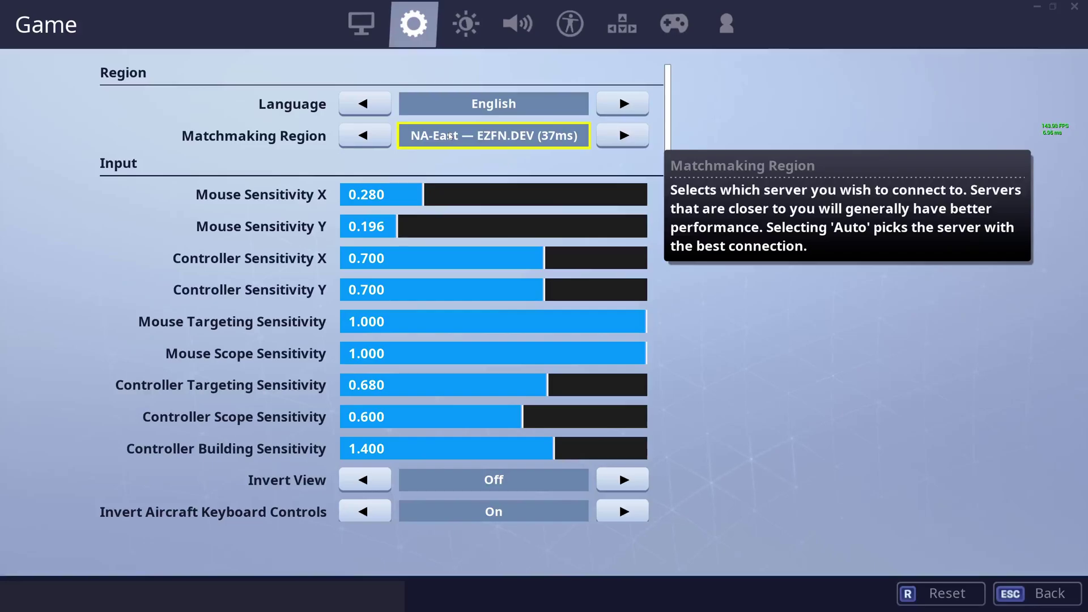
left_click(623, 136)
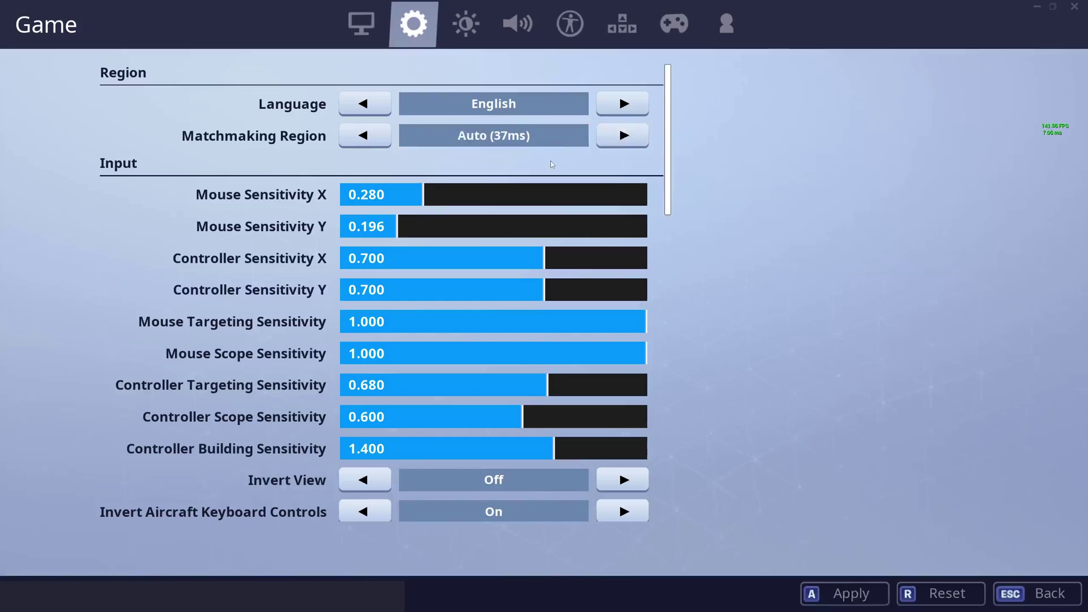
left_click(624, 136)
mouse_move(497, 143)
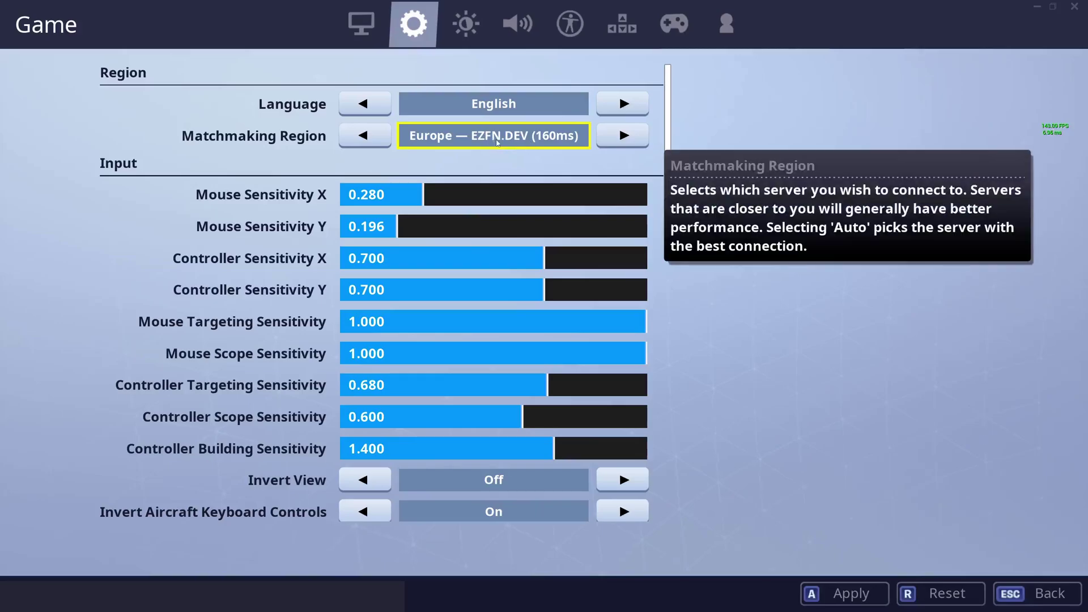
left_click(623, 136)
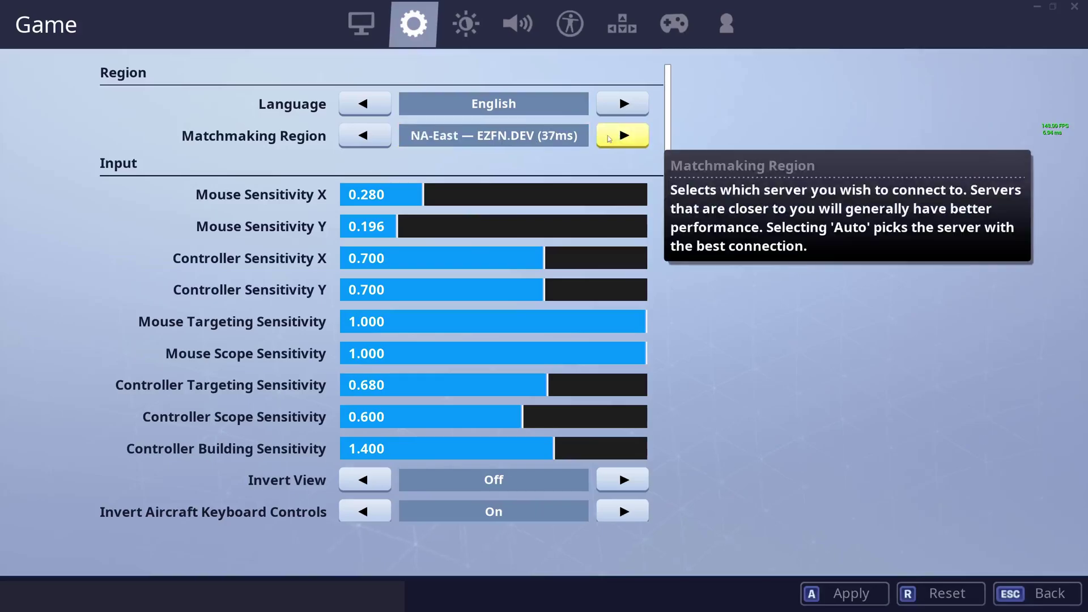
left_click(876, 591)
scroll(624, 270, "down", 10)
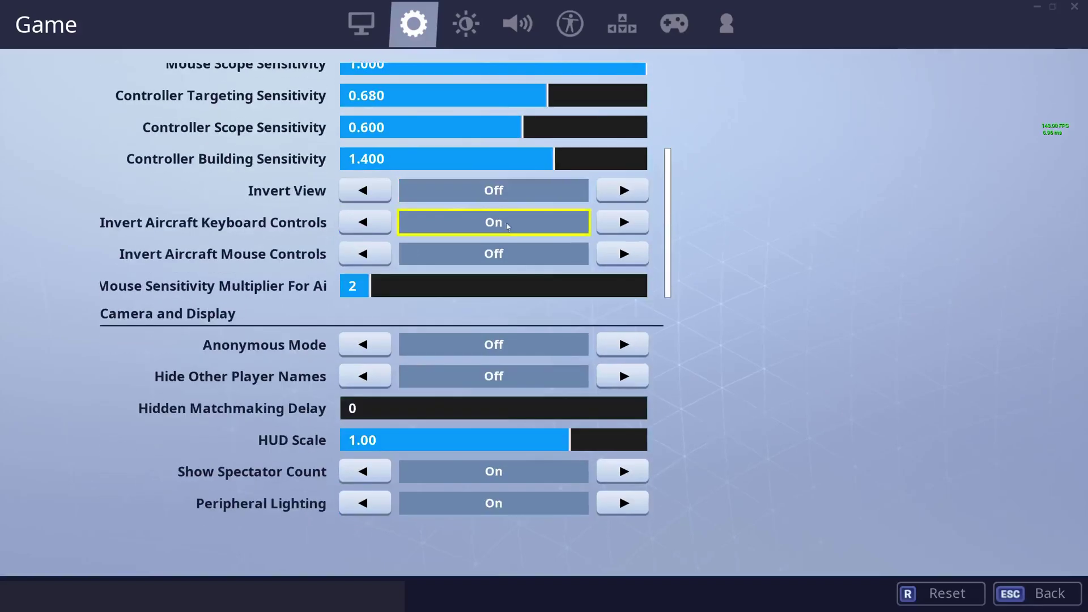
scroll(496, 233, "down", 2)
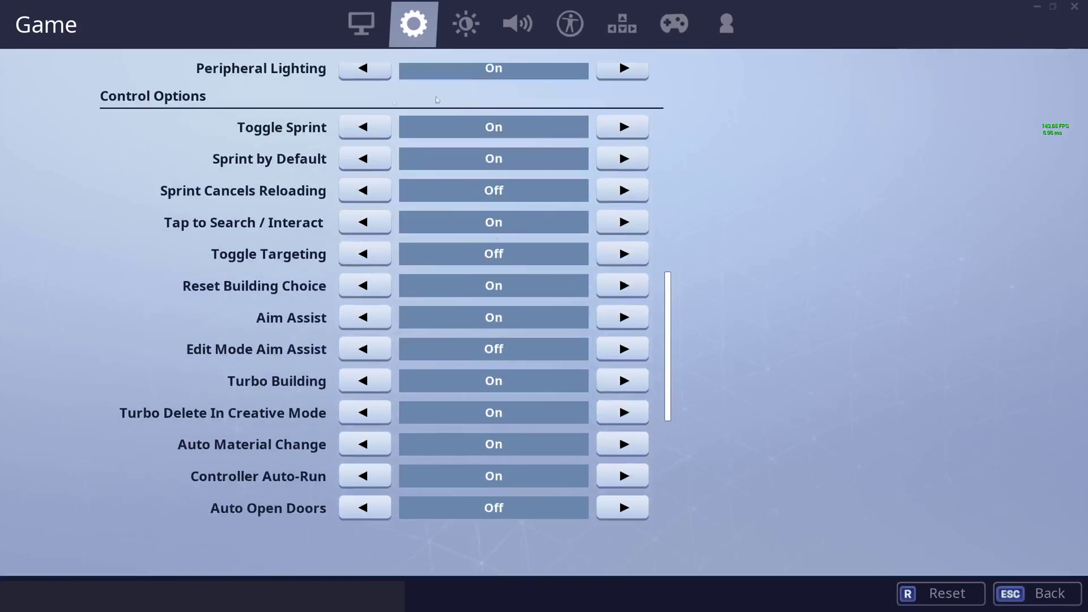
mouse_move(470, 152)
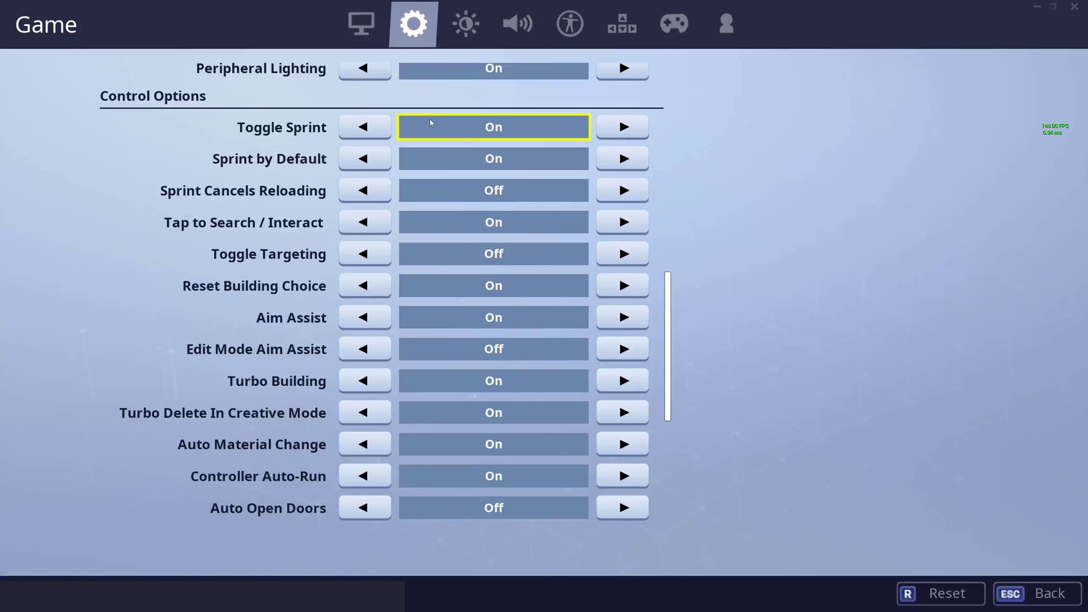
mouse_move(315, 159)
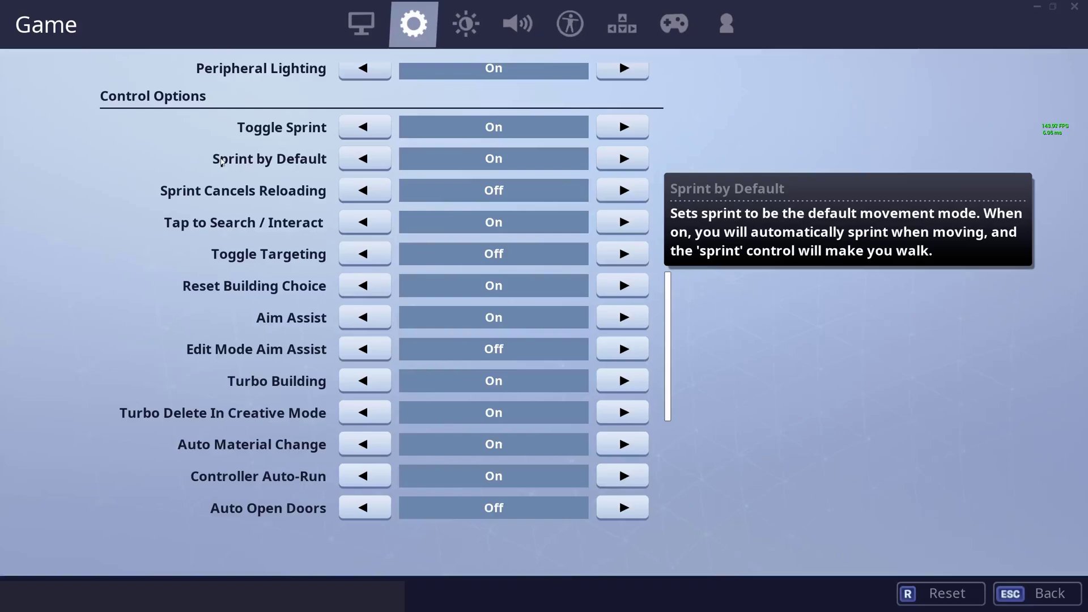
scroll(222, 162, "down", 1)
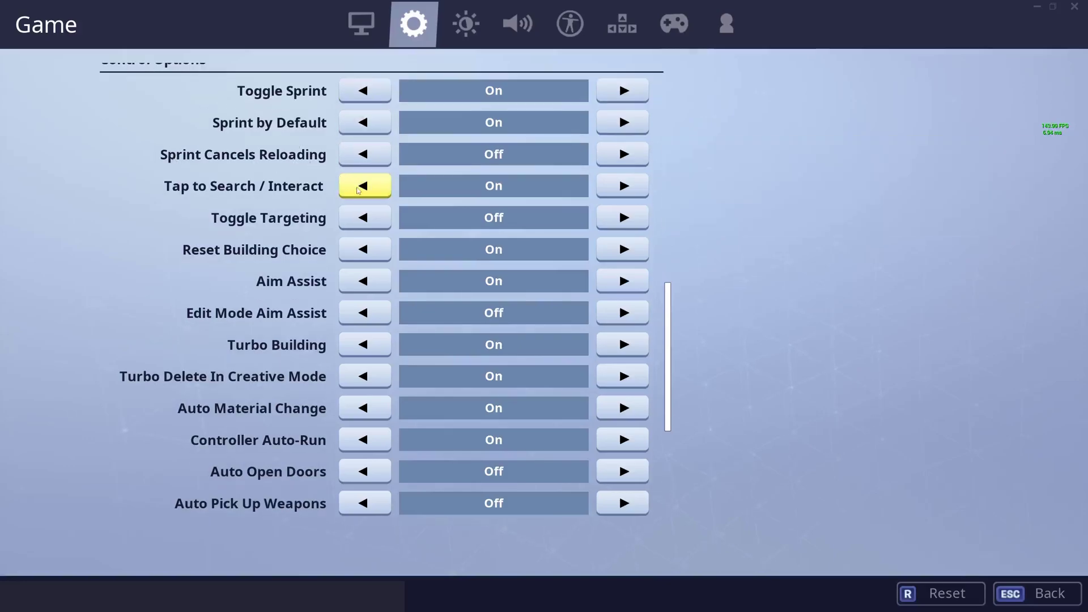
mouse_move(358, 189)
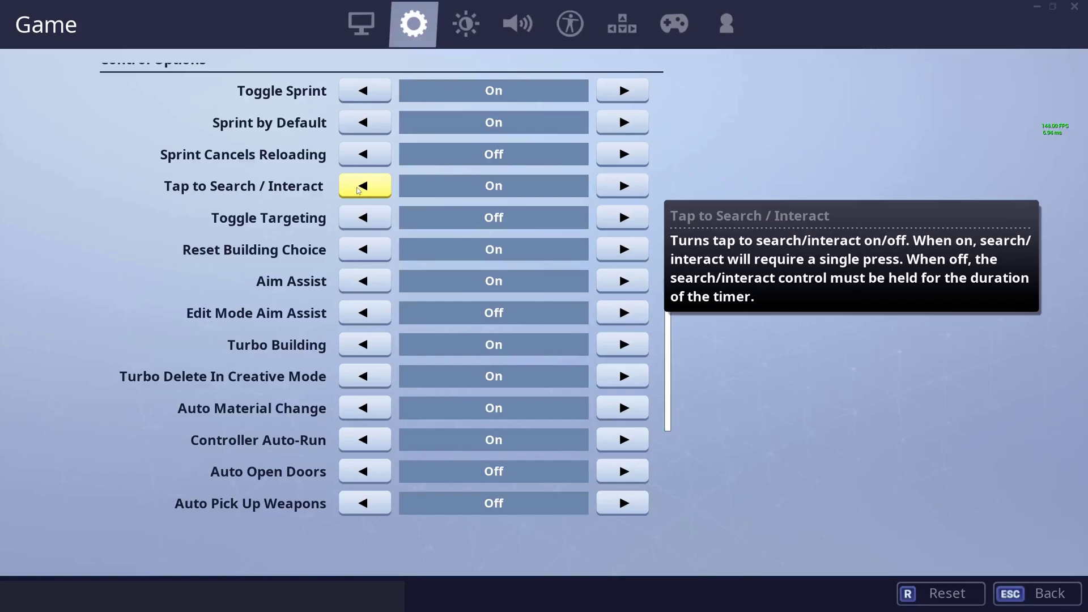
scroll(358, 190, "down", 1)
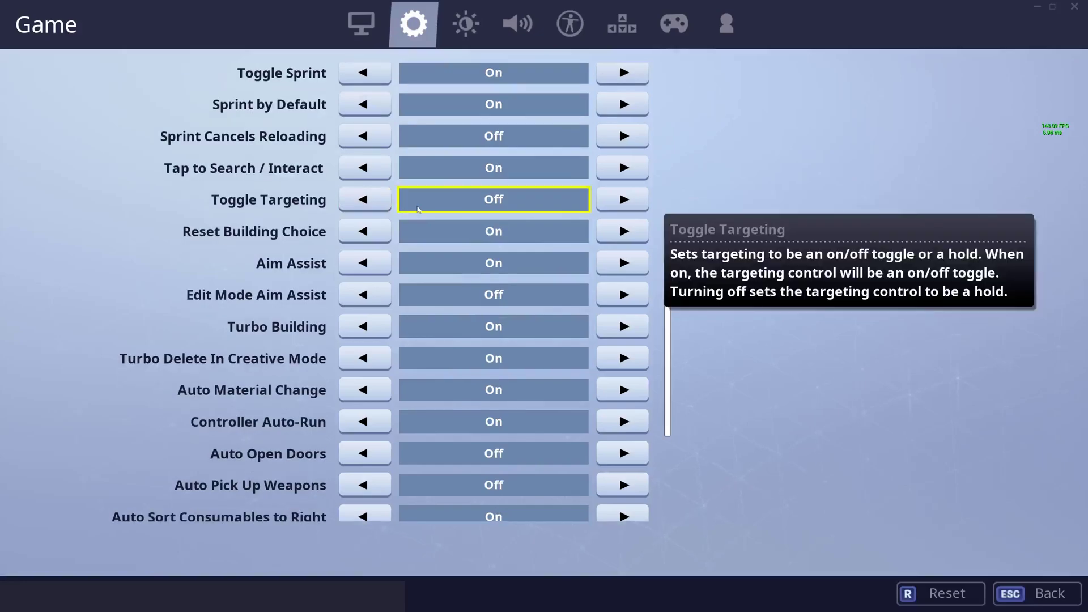
scroll(362, 198, "down", 1)
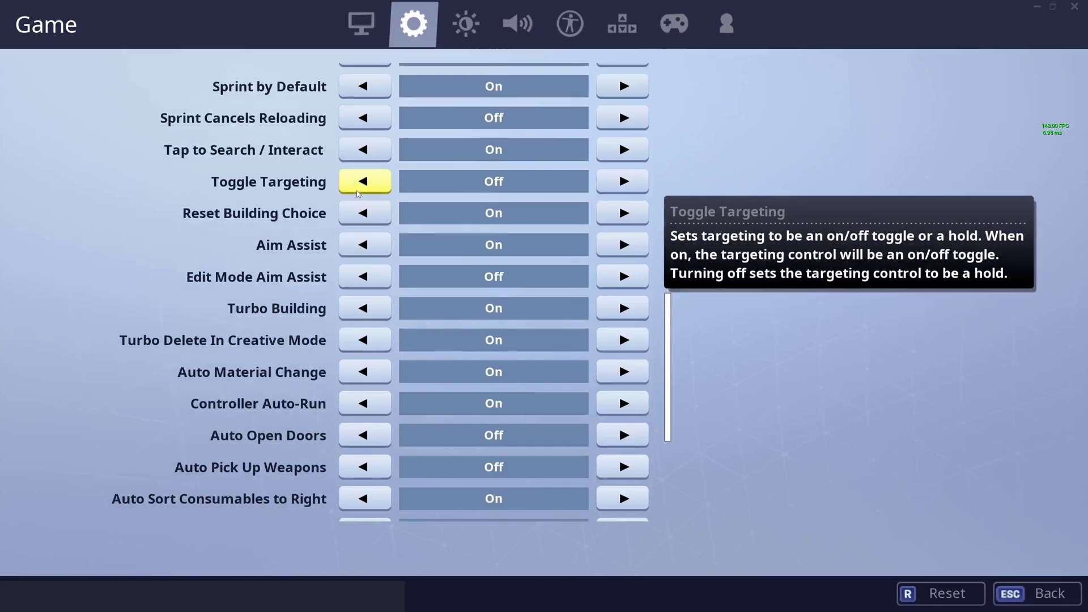
mouse_move(430, 213)
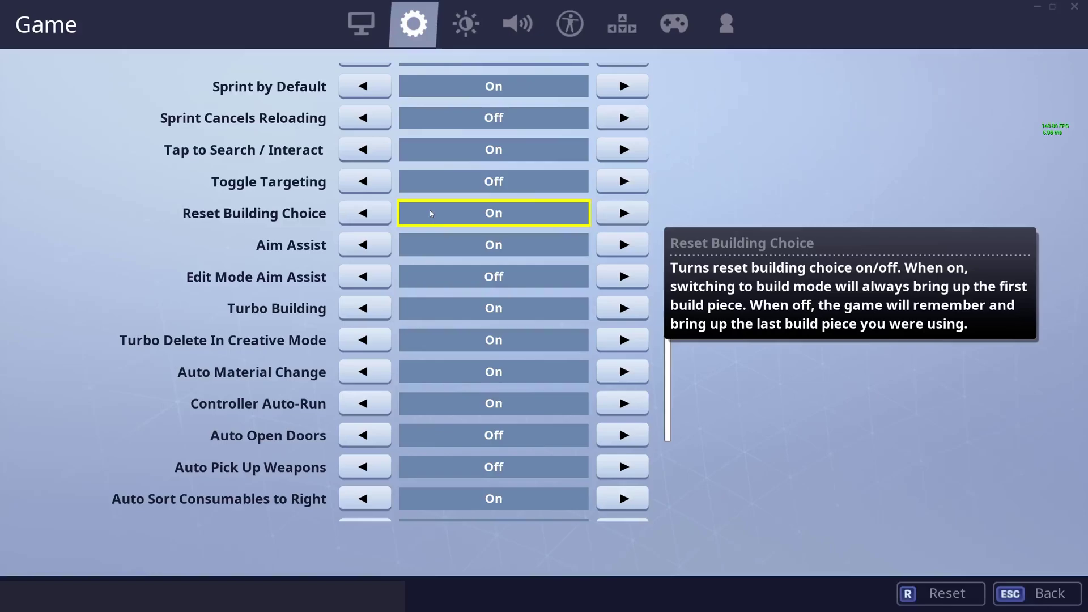
scroll(431, 213, "down", 4)
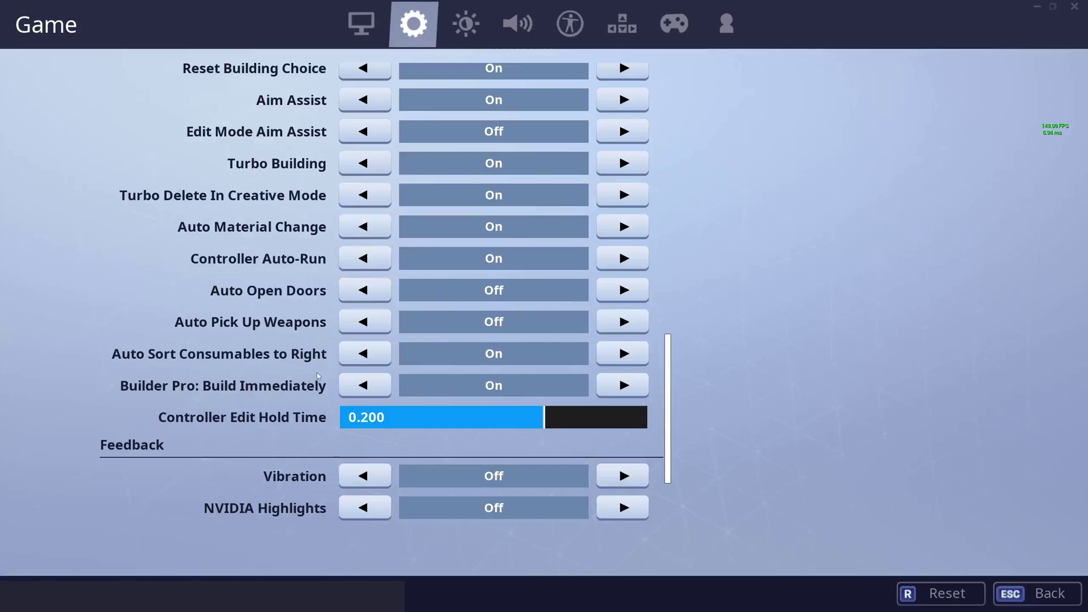
mouse_move(454, 394)
mouse_move(453, 357)
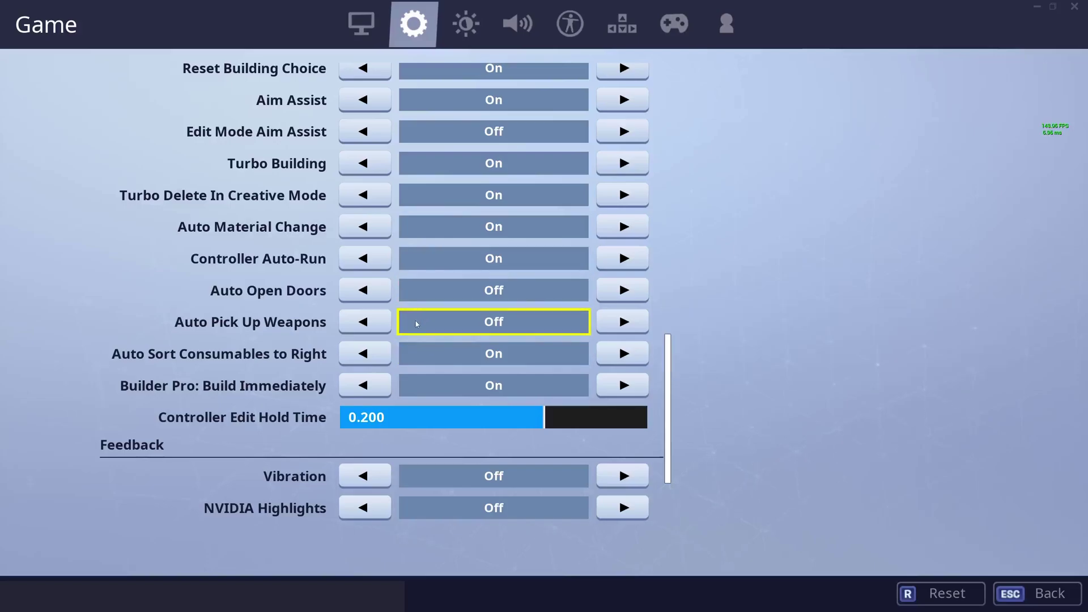
mouse_move(417, 323)
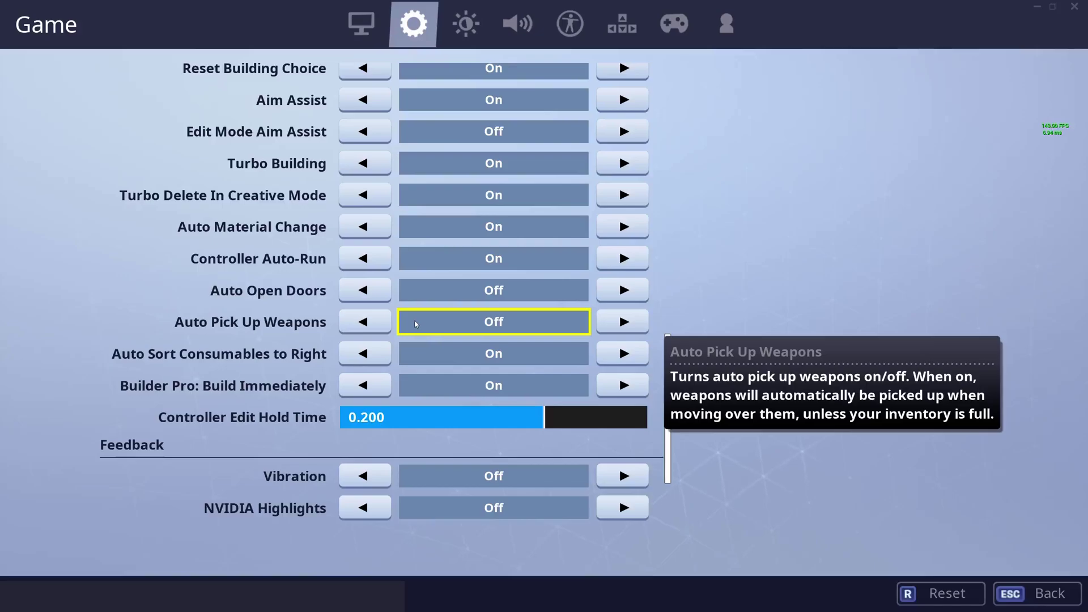
left_click(356, 321)
left_click(356, 321)
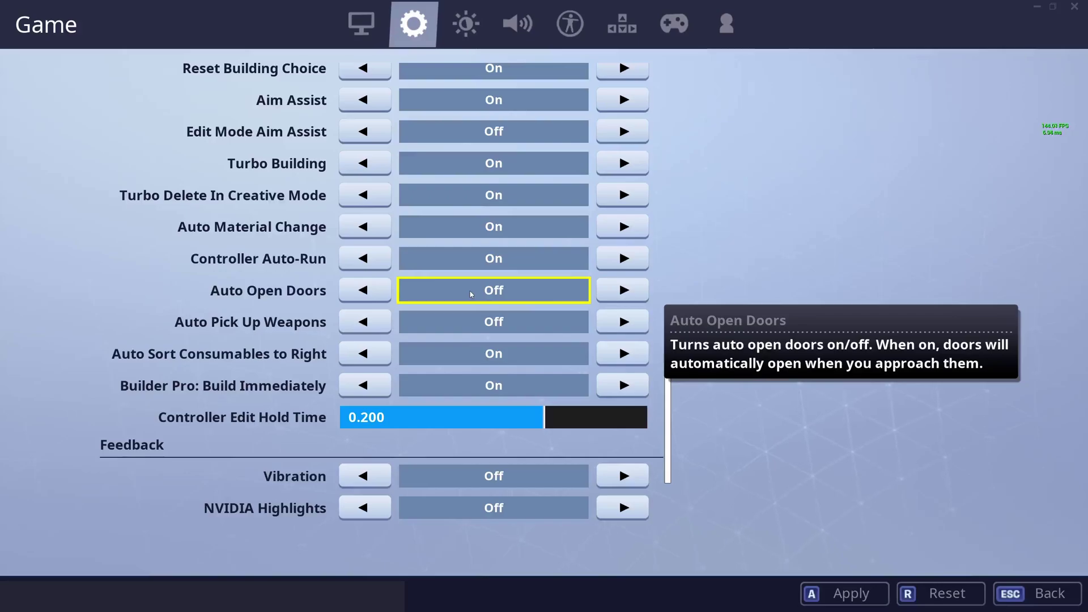
scroll(471, 294, "down", 4)
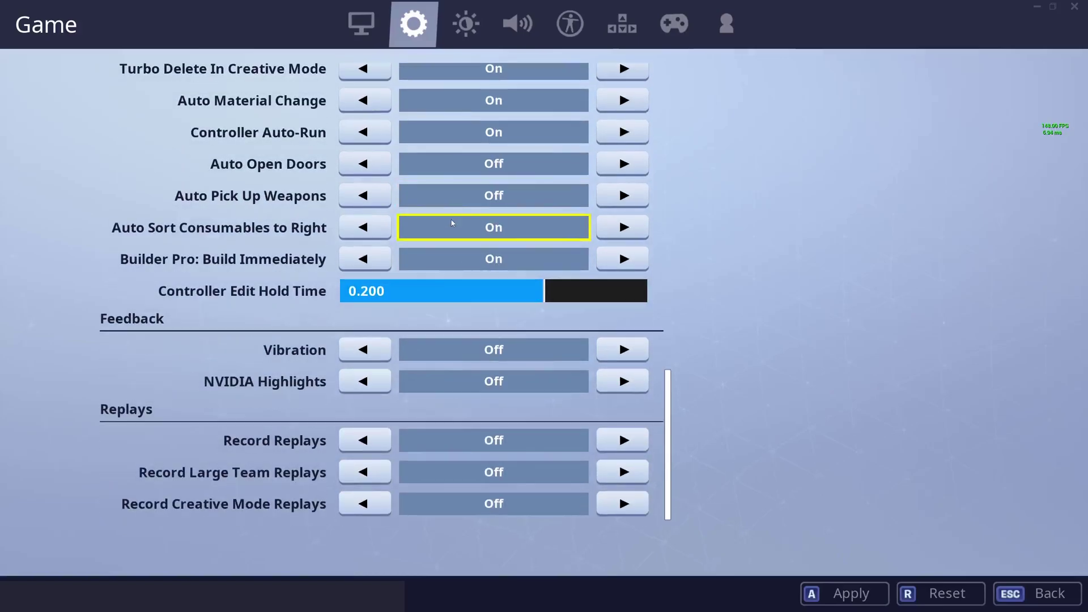
scroll(453, 223, "up", 2)
mouse_move(488, 218)
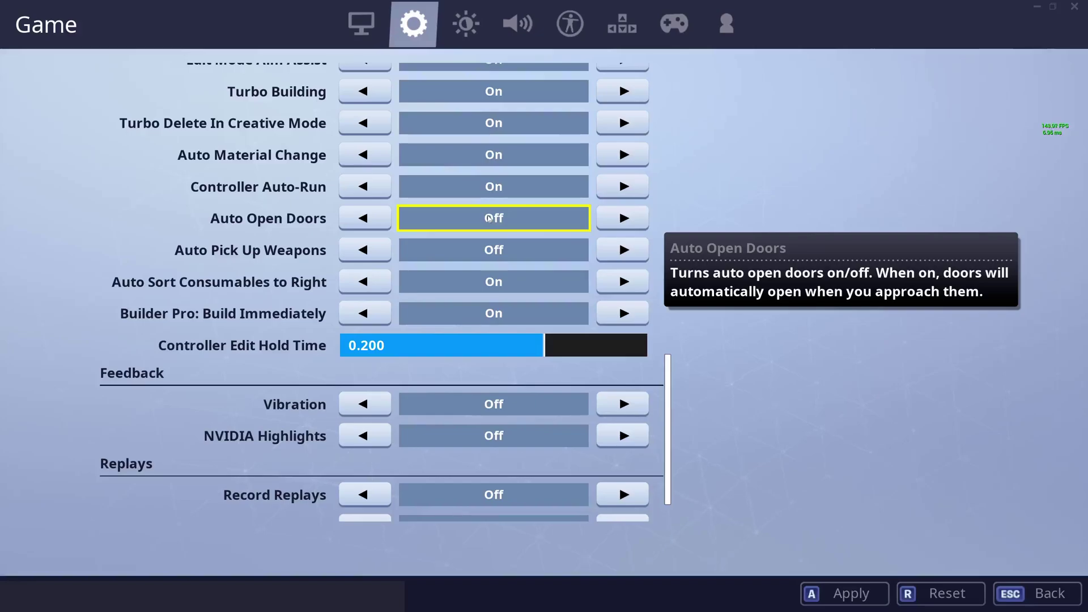
scroll(461, 223, "down", 2)
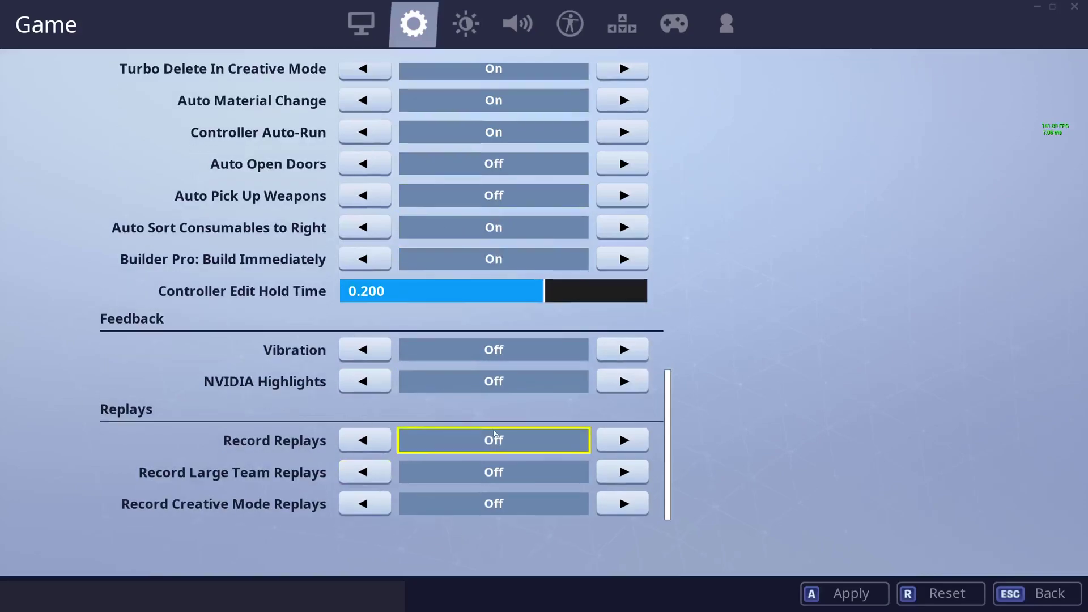
left_click(348, 444)
left_click(348, 444)
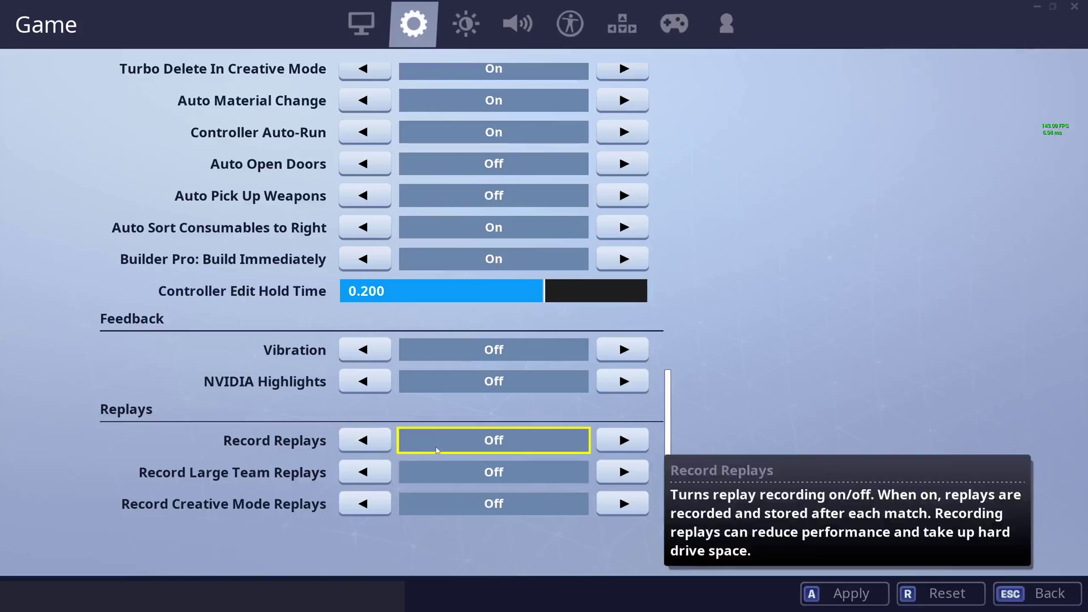
left_click(384, 448)
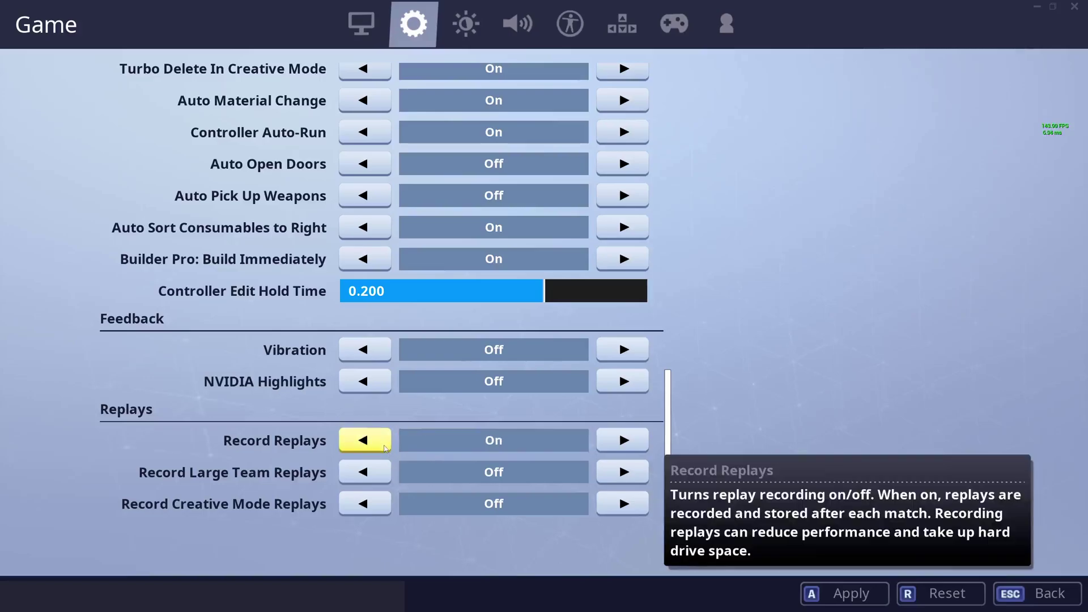
left_click(384, 448)
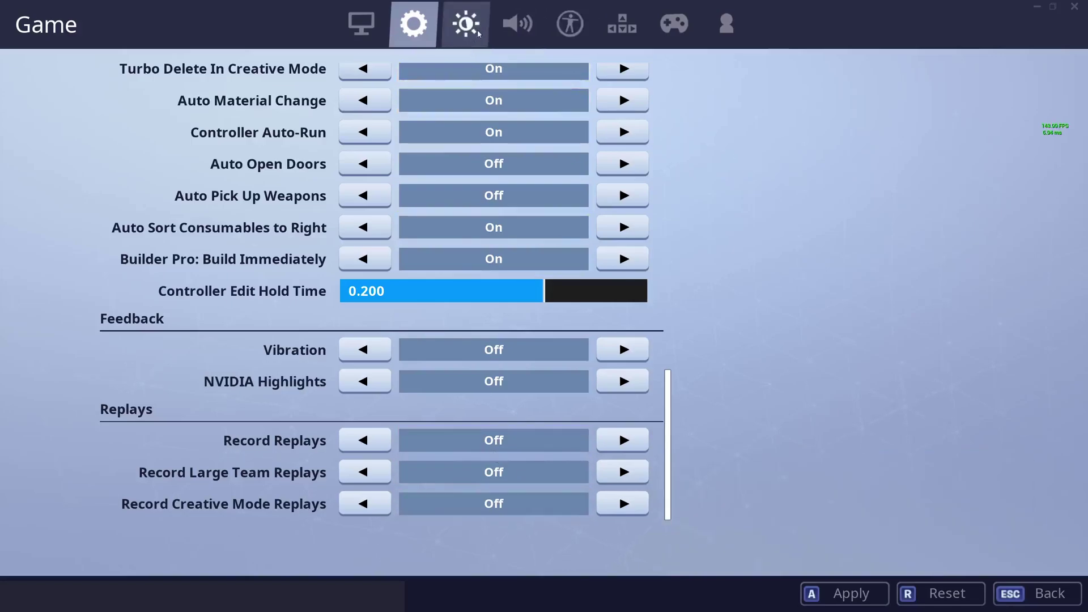
Show the Accessibility page with Color Blind Mode and Visualize Sound Effects options
left_click(569, 25)
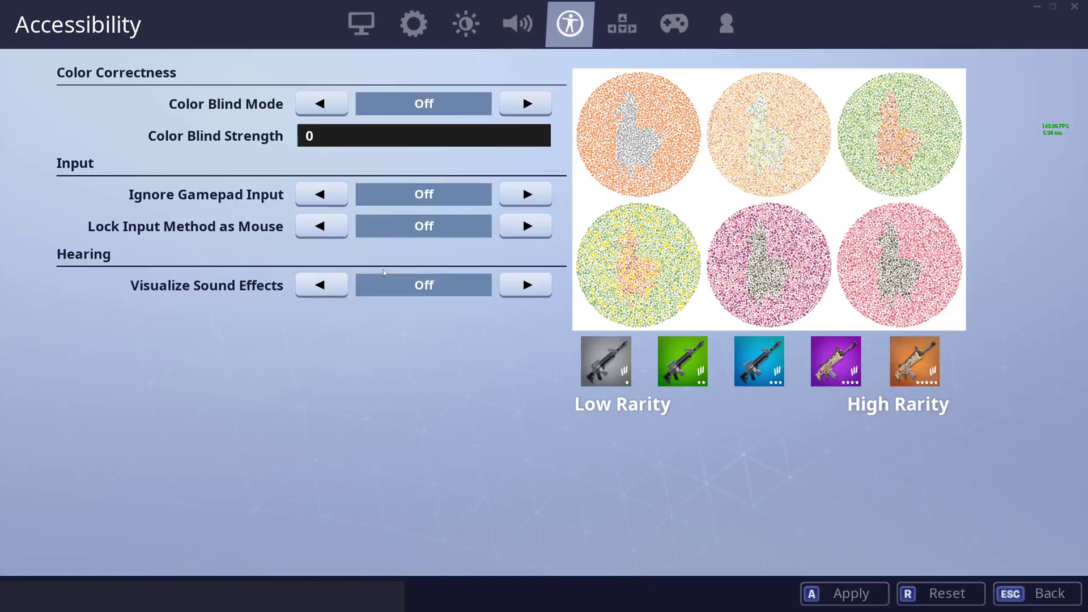